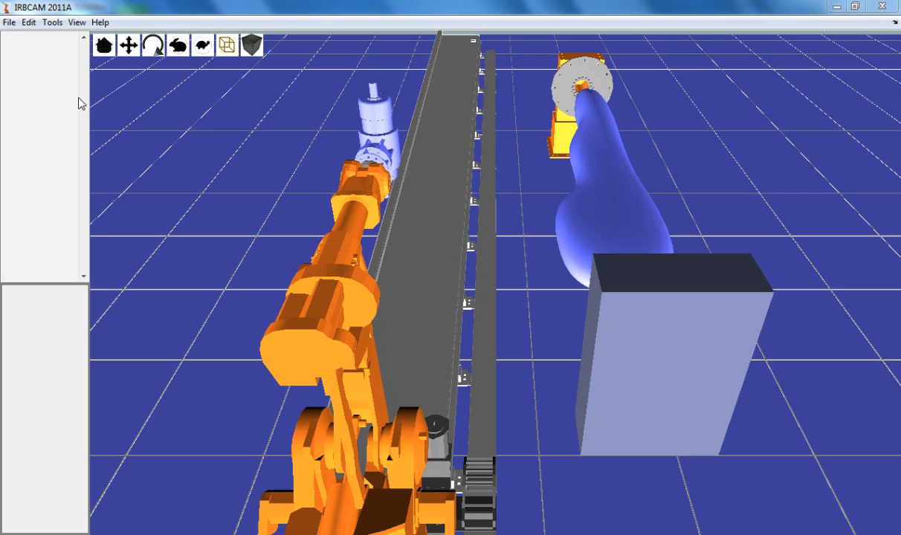
Load the Demopart APT file with a minimum distance of 1.0 mm between robot points
left_click(10, 22)
mouse_move(89, 105)
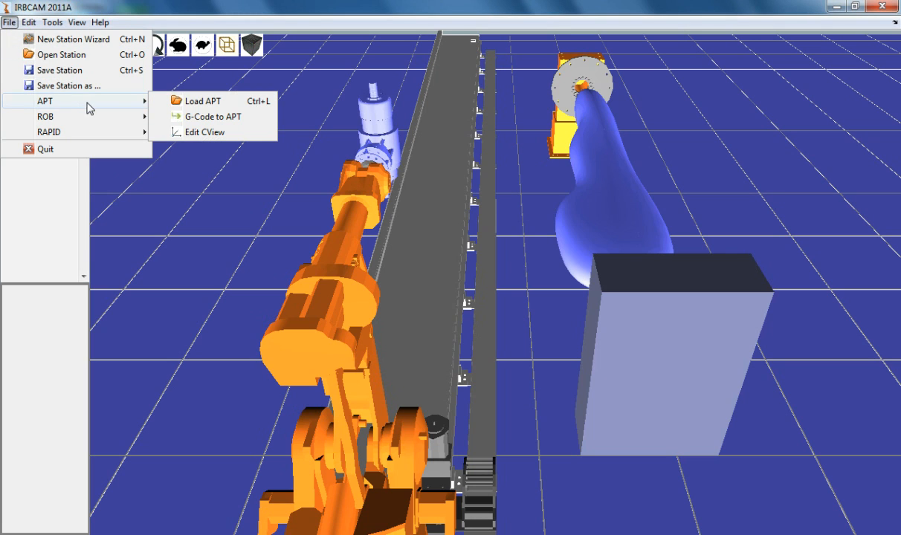
left_click(199, 103)
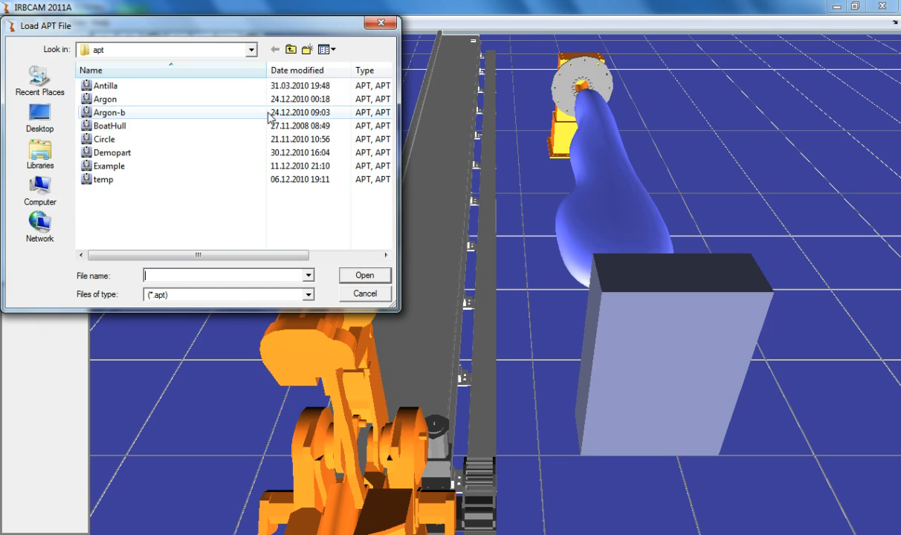
double_click(128, 154)
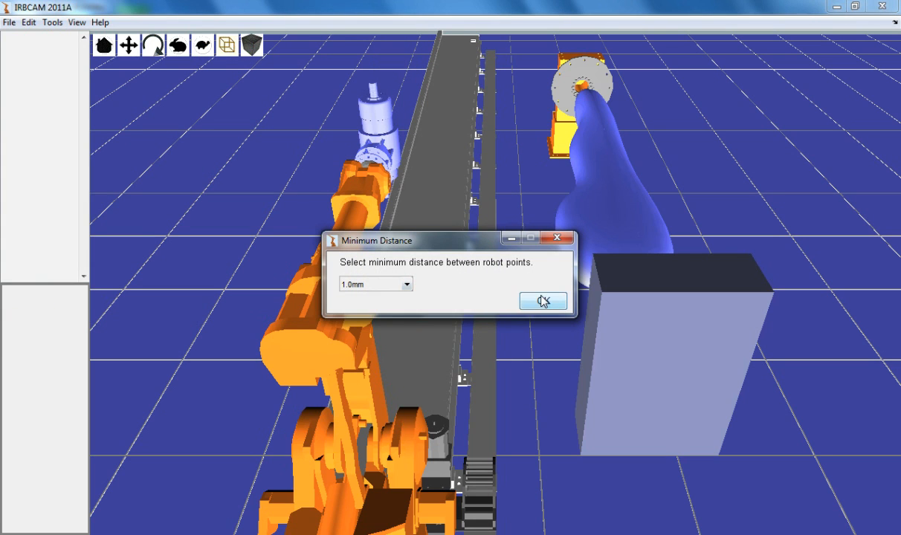
left_click(542, 301)
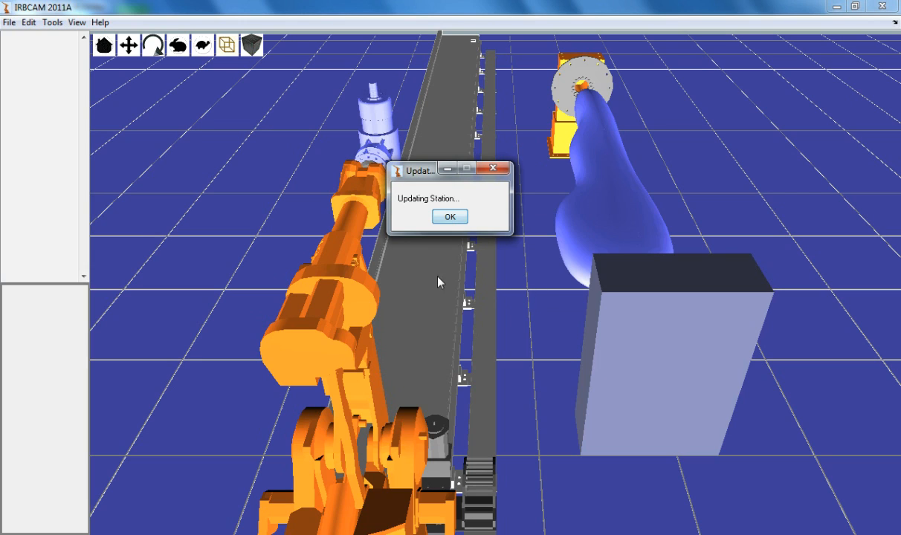
Step through the path points from point 2 to 119 in the XYZ, XY and XZ plots, and return to the full station view
left_click(77, 23)
left_click(118, 55)
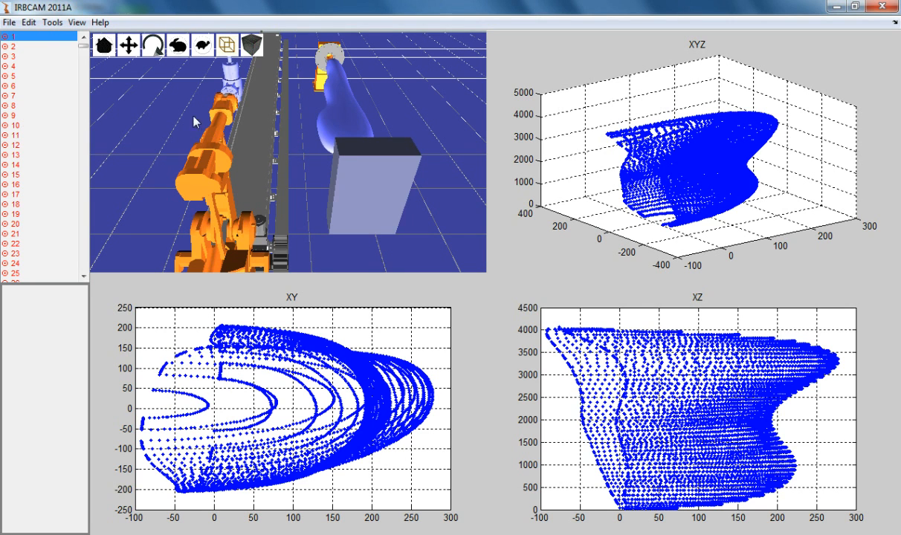
left_click(13, 46)
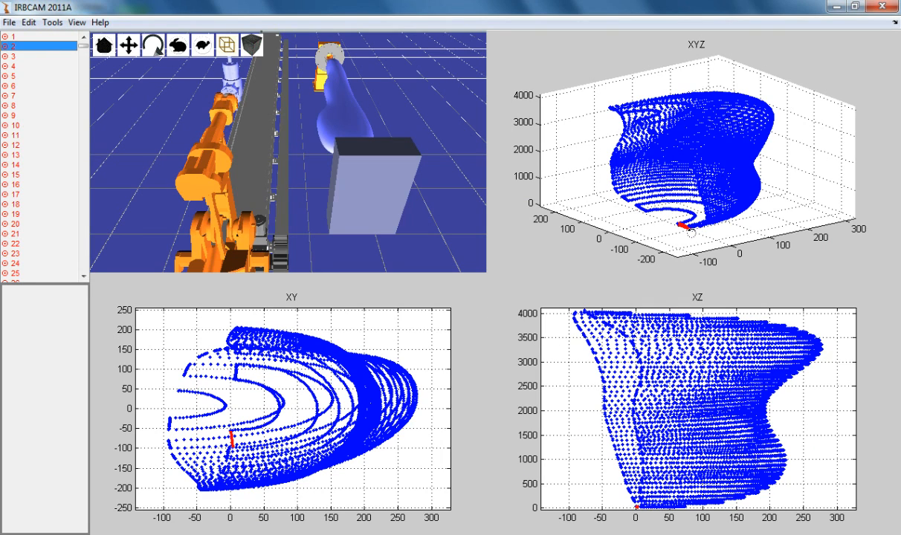
left_click(12, 55)
key("Down")
key("Down")
key("Down")
key("Down")
key("Down")
key("Down")
key("Down")
key("Down")
key("Down")
key("Down")
key("Down")
key("Down")
key("Down")
key("Down")
key("Down")
key("Down")
key("Down")
key("Down")
key("Down")
key("Down")
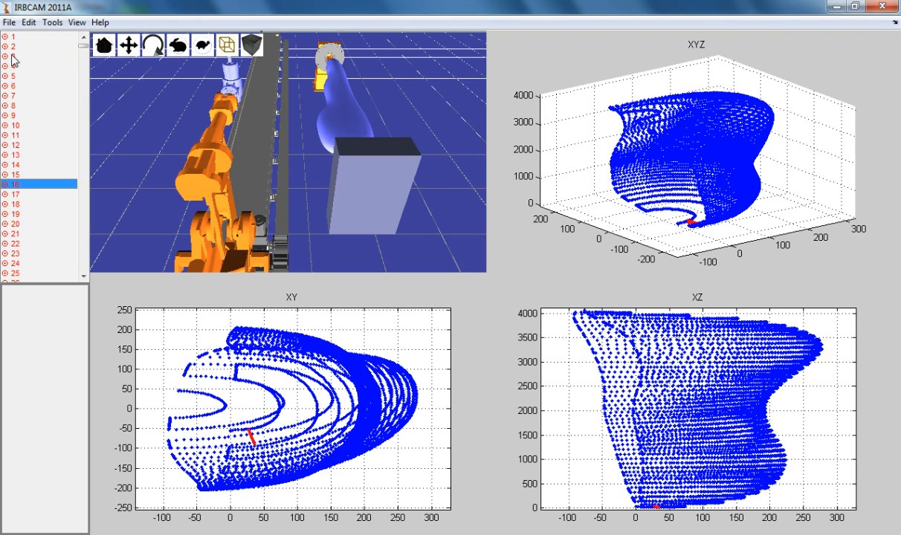
key("Down")
key("Down")
key("Down")
key("Down")
key("Down")
key("Down")
key("Down")
key("Down")
key("Down")
key("Down")
key("Down")
key("Down")
key("Down")
key("Down")
key("Down")
key("Down")
key("Down")
key("Down")
key("Down")
key("Down")
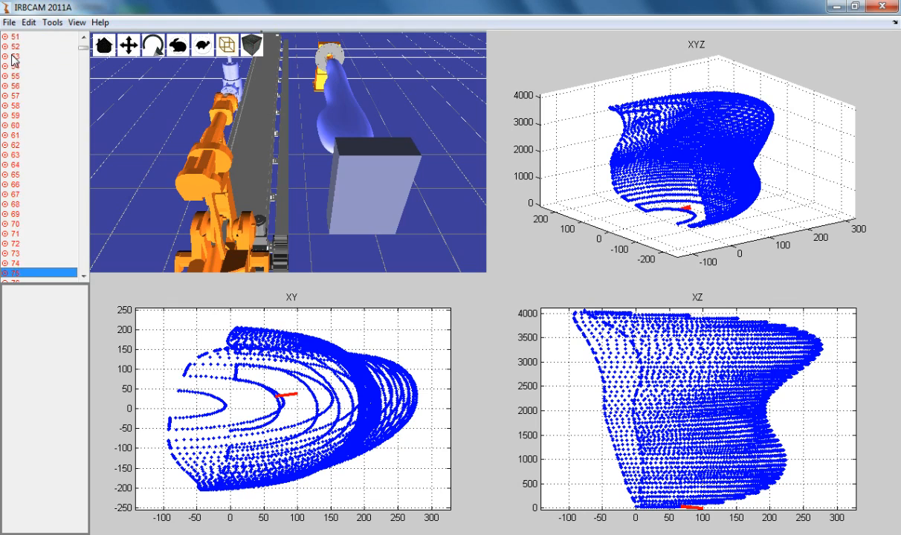
key("Down")
key("Down")
key("Down")
key("Down")
key("Down")
key("Down")
key("Down")
key("Down")
key("Down")
key("Down")
key("Down")
key("Down")
key("Down")
key("Down")
key("Down")
key("Down")
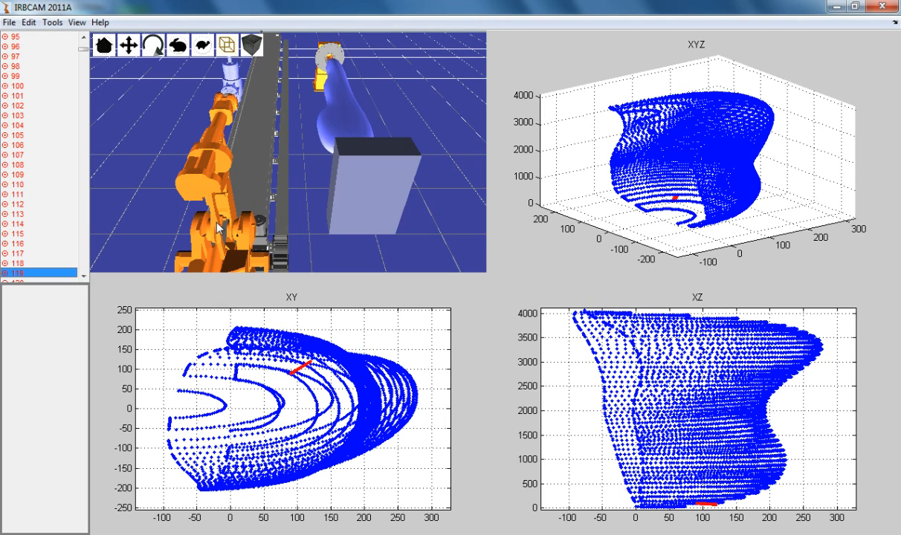
left_click(77, 22)
left_click(128, 41)
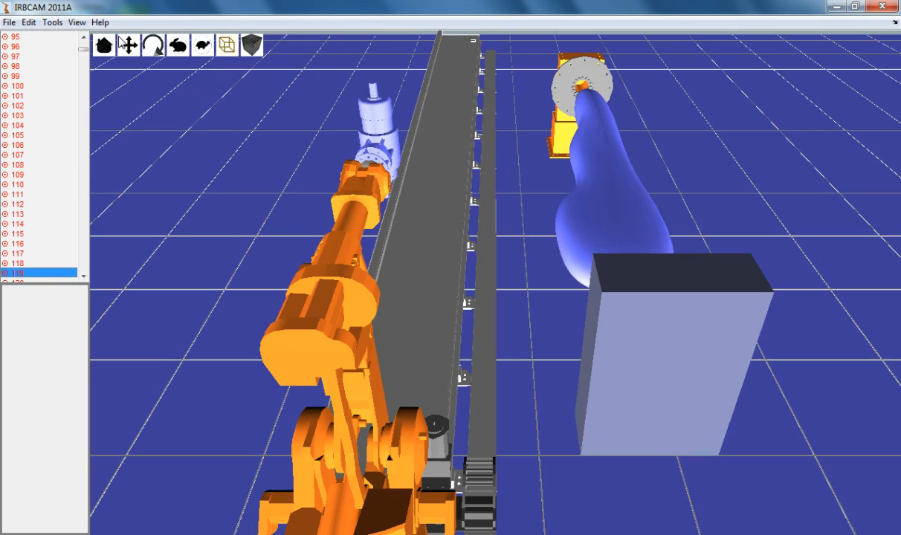
Open the path configuration and set the rotary axis angle to 180 degrees and the tool roll angle to 90 degrees
left_click(60, 26)
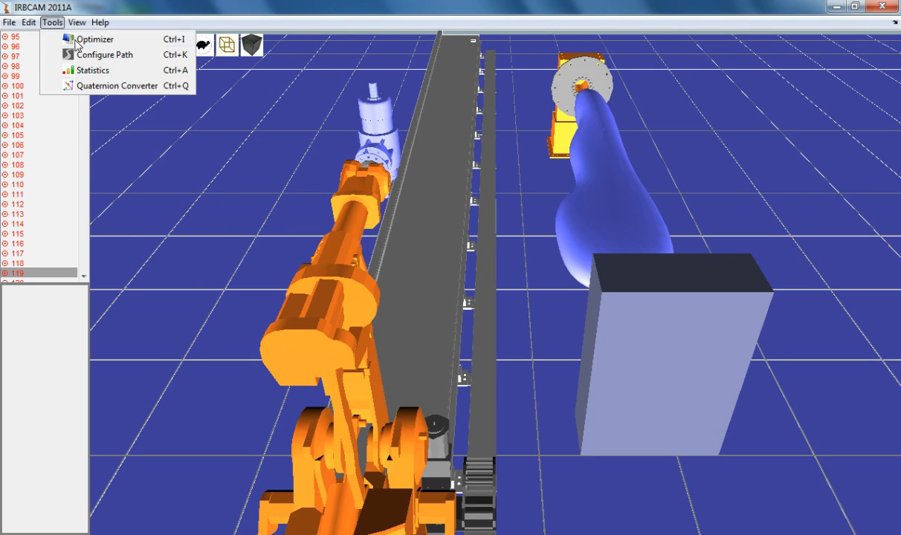
left_click(90, 52)
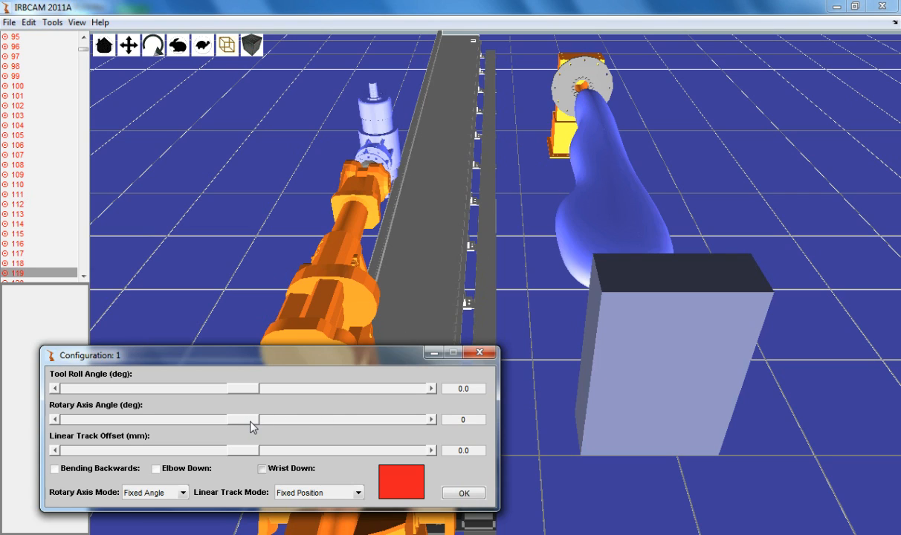
left_click_drag(248, 425, 431, 421)
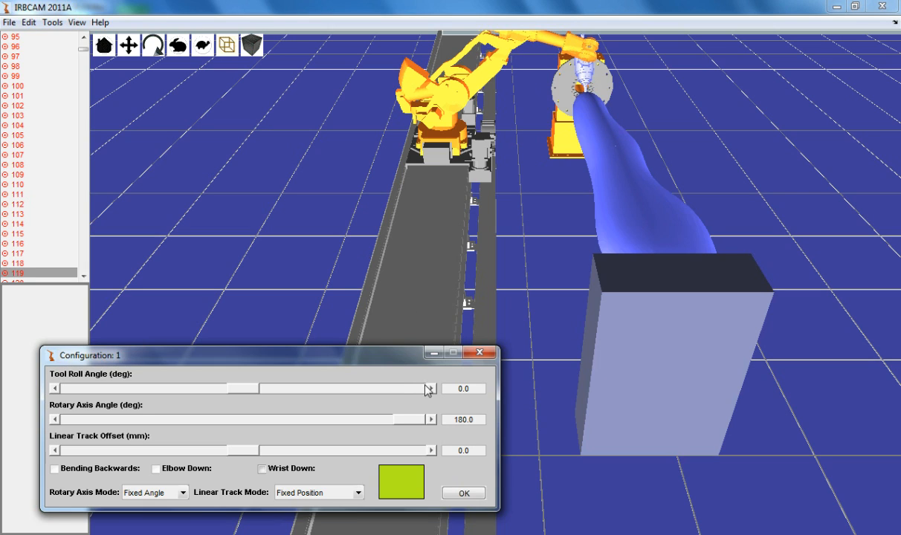
left_click_drag(433, 388, 433, 389)
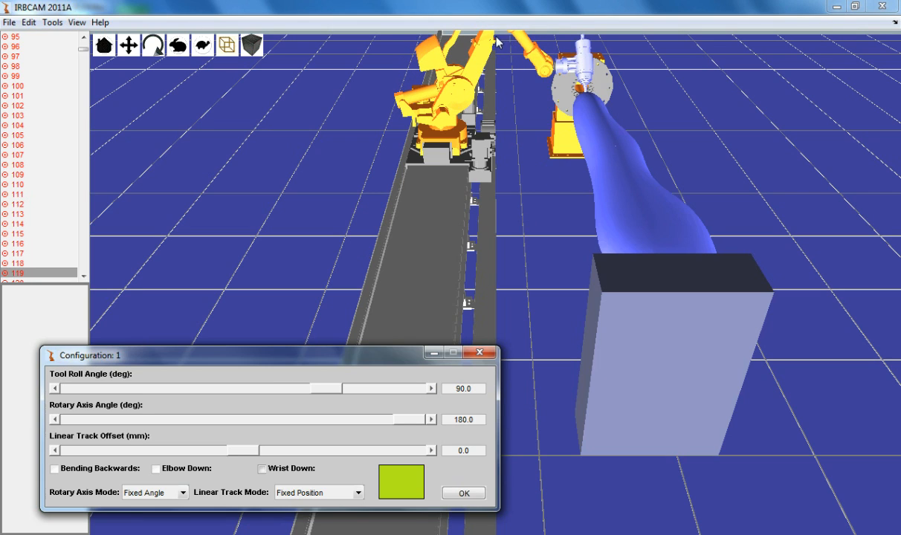
Set the linear track mode to Negative Only and the rotary axis mode to Dynamic Angle, and apply the path configuration
left_click(357, 492)
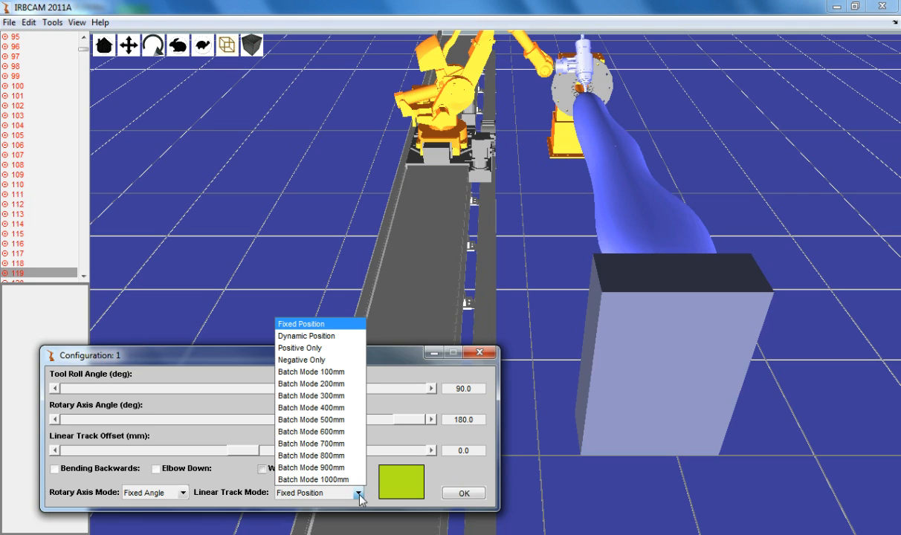
left_click(313, 361)
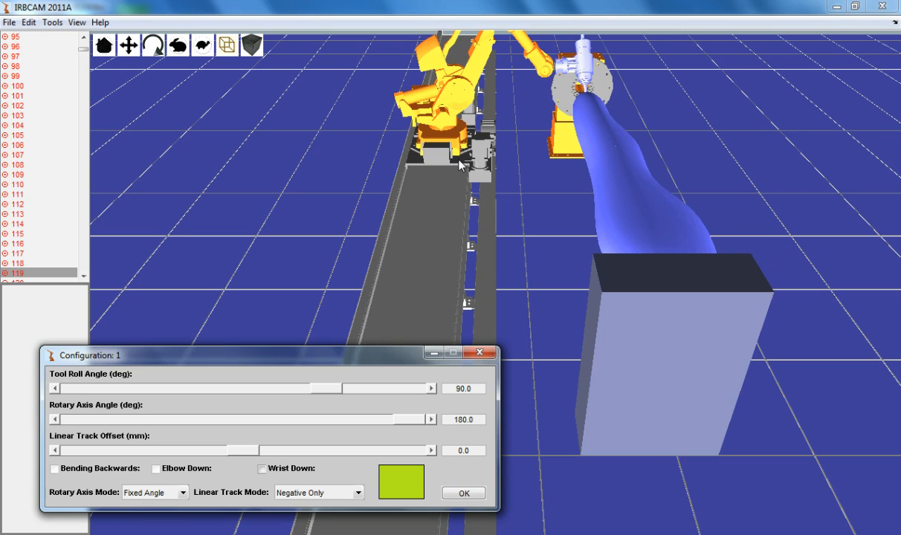
left_click(183, 493)
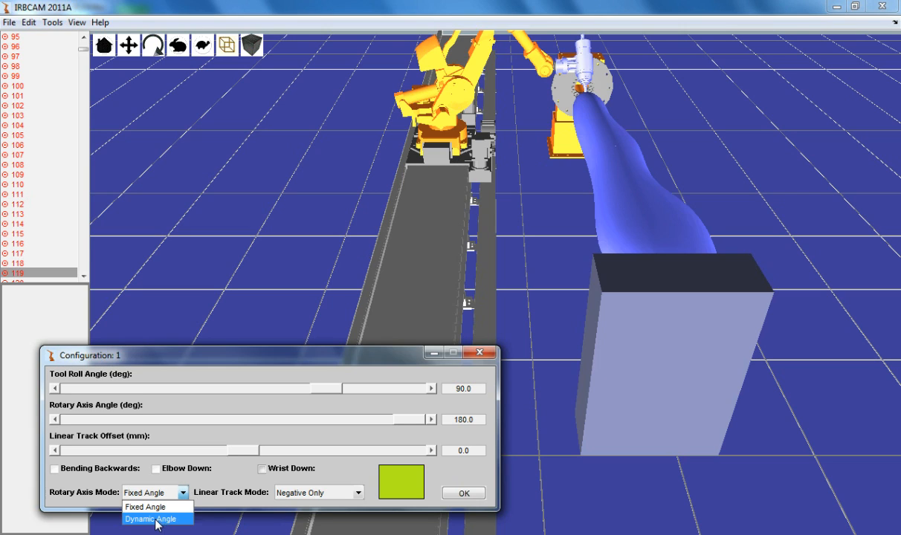
left_click(152, 519)
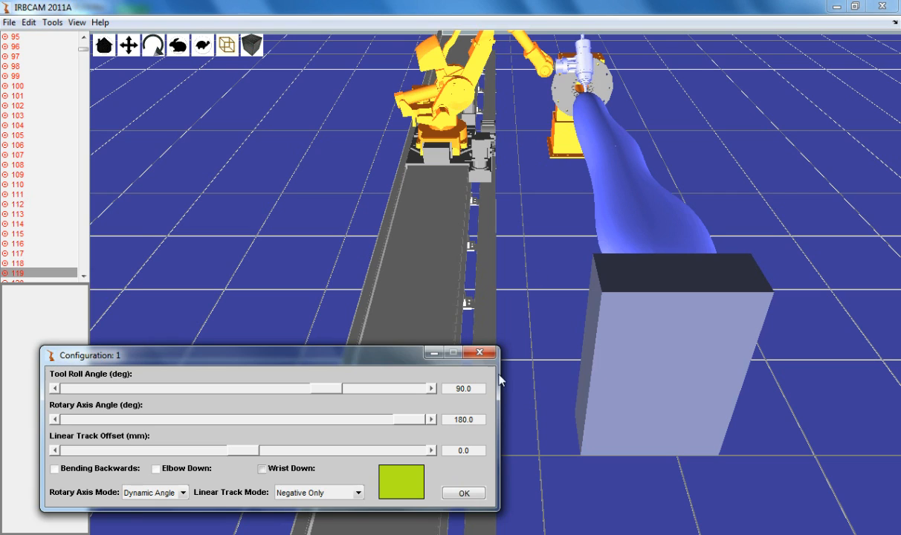
left_click(468, 494)
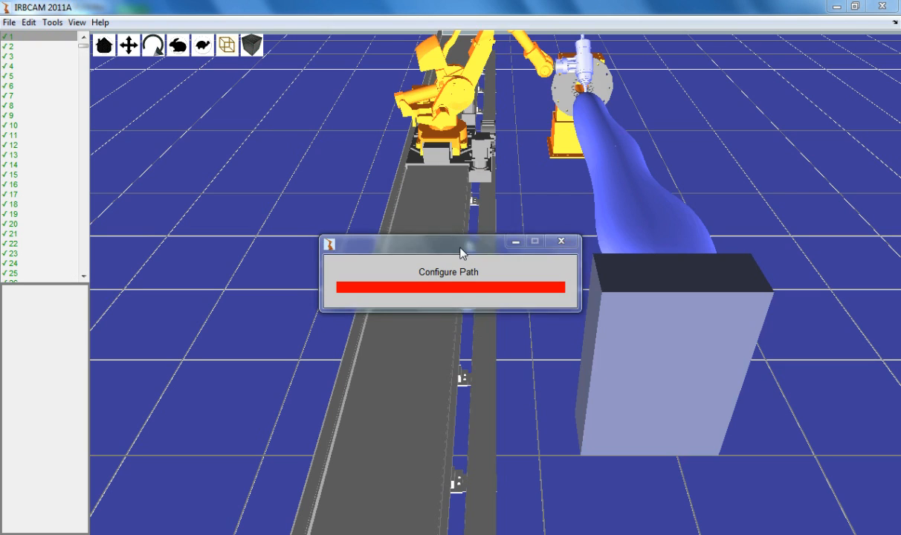
left_click(450, 220)
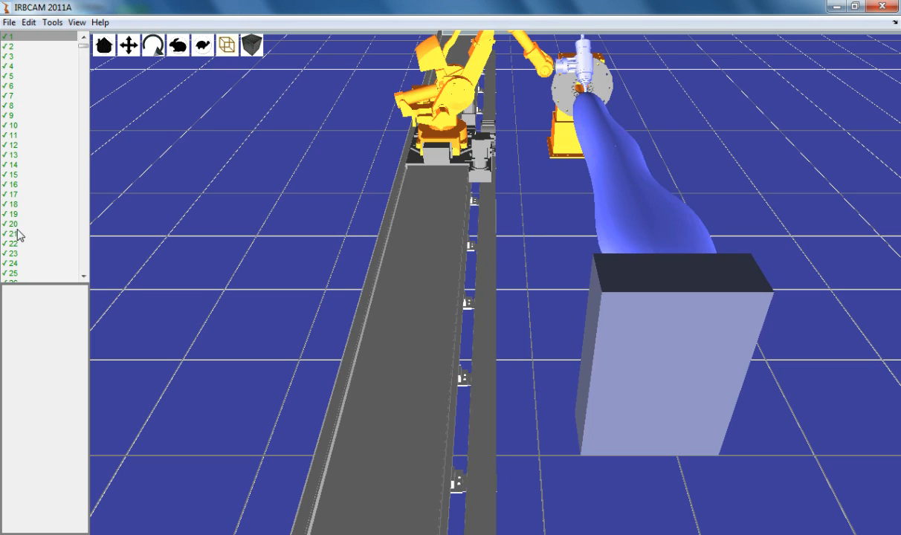
Step through the configured path points from point 2 onward to examine the robot, rotary axis and track motion
left_click(19, 46)
key("Down")
key("Down")
key("Down")
key("Down")
key("Down")
key("Down")
key("Down")
key("Down")
key("Down")
key("Down")
key("Down")
key("Down")
key("Down")
key("Down")
key("Down")
key("Down")
key("Down")
key("Down")
key("Down")
key("Down")
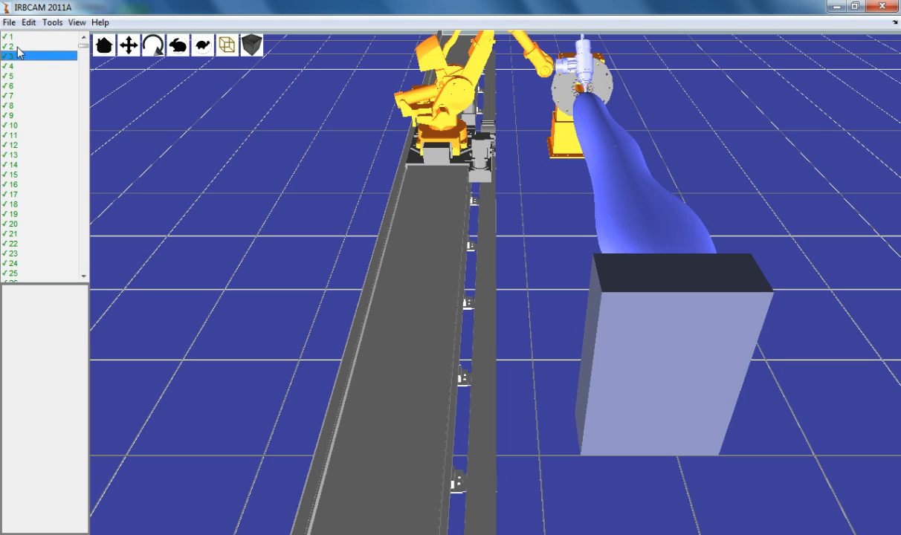
key("Down")
key("Down")
key("Down")
key("Down")
key("Down")
key("Down")
key("Down")
key("Down")
key("Down")
key("Down")
key("Down")
key("Down")
key("Down")
key("Down")
key("Down")
key("Down")
key("Down")
key("Down")
key("Down")
key("Down")
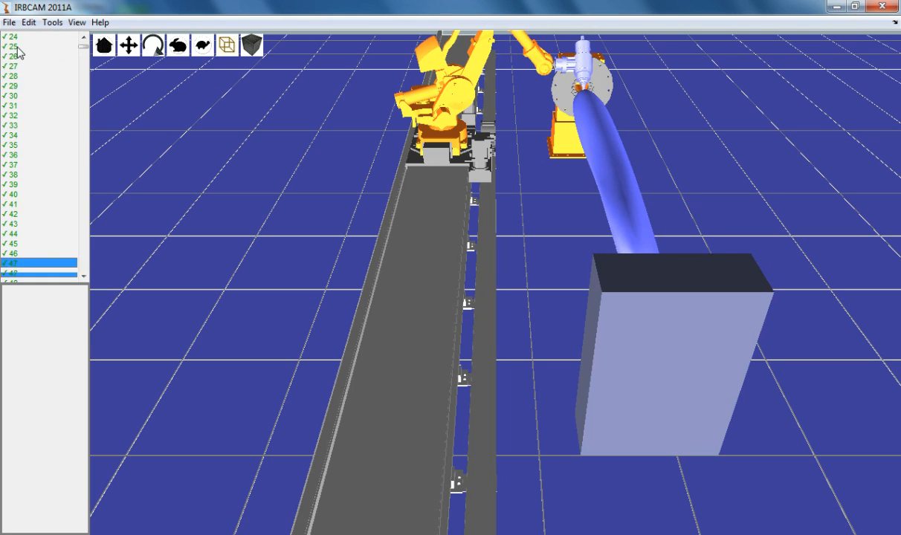
key("Down")
key("Down")
key("Down")
key("Down")
key("Down")
key("Down")
key("Down")
key("Down")
key("Down")
key("Down")
key("Down")
key("Down")
key("Down")
key("Down")
key("Down")
key("Down")
key("Down")
key("Down")
key("Down")
key("Down")
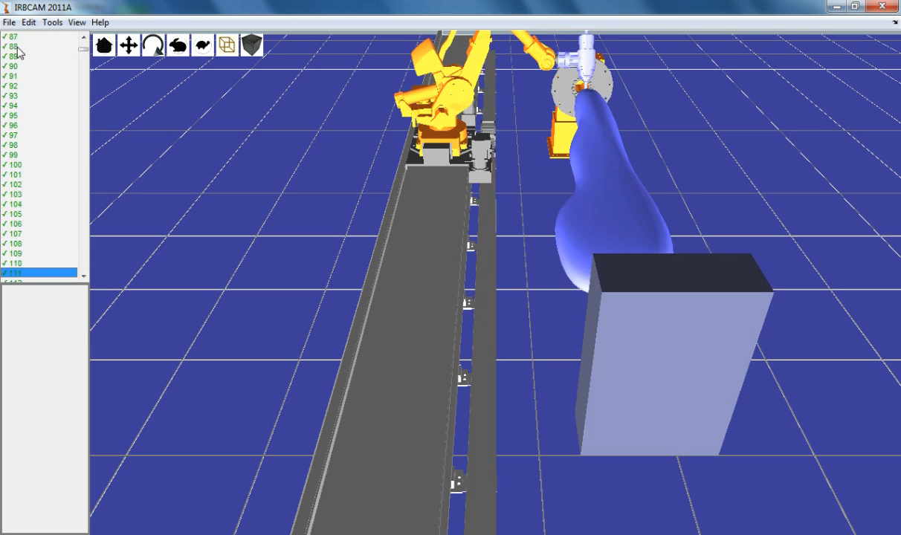
key("Down")
key("Down")
key("Down")
key("Down")
key("Down")
key("Down")
key("Down")
key("Down")
key("Down")
key("Down")
key("Down")
key("Down")
key("Down")
key("Down")
key("Down")
key("Down")
key("Down")
key("Down")
key("Down")
key("Down")
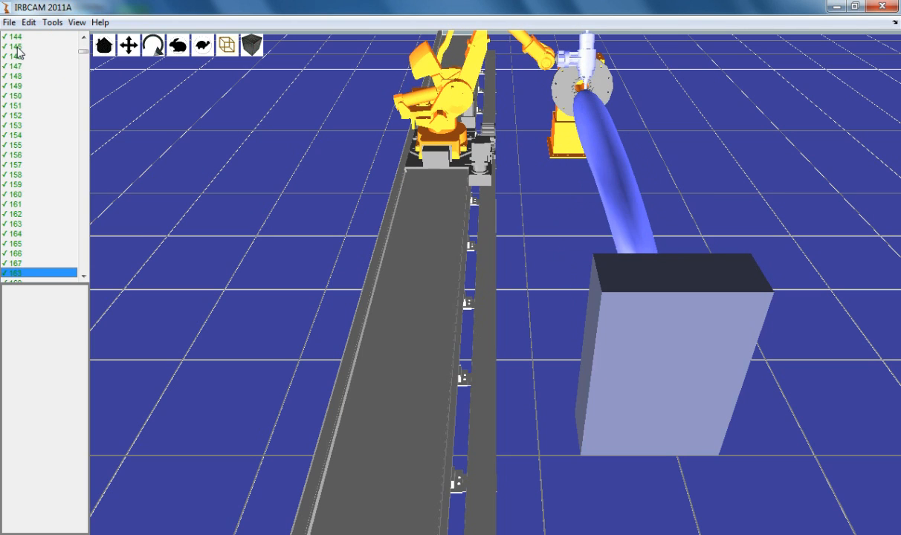
Continue through the path points from point 168 to 518 to examine the robot, rotary axis and track motion
key("Down")
key("Down")
key("Down")
key("Down")
key("Down")
key("Down")
key("Down")
key("Down")
key("Down")
key("Down")
key("Down")
key("Down")
key("Down")
key("Down")
key("Down")
key("Down")
key("Down")
key("Down")
key("Down")
key("Down")
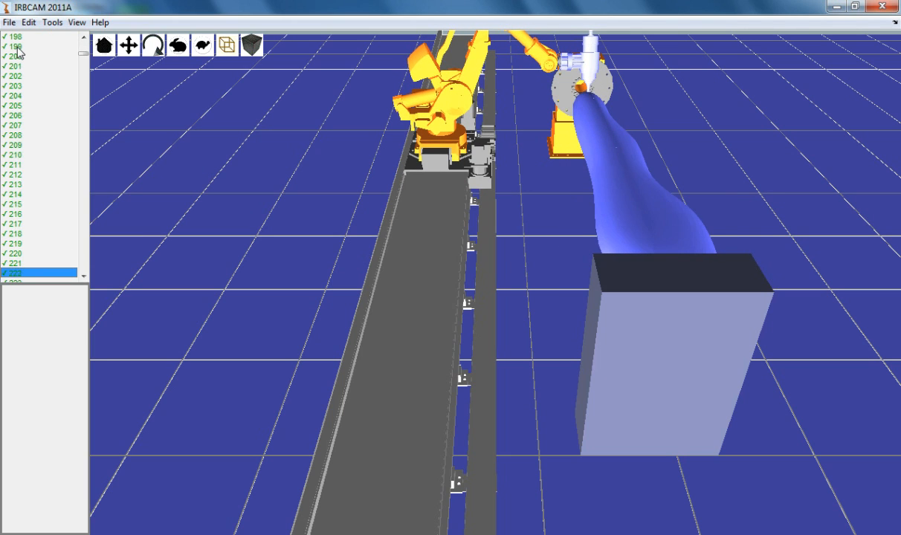
key("Down")
key("Down")
key("Down")
key("Down")
key("Down")
key("Down")
key("Down")
key("Down")
key("Down")
key("Down")
key("Down")
key("Down")
key("Down")
key("Down")
key("Down")
key("Down")
key("Down")
key("Down")
key("Down")
key("Down")
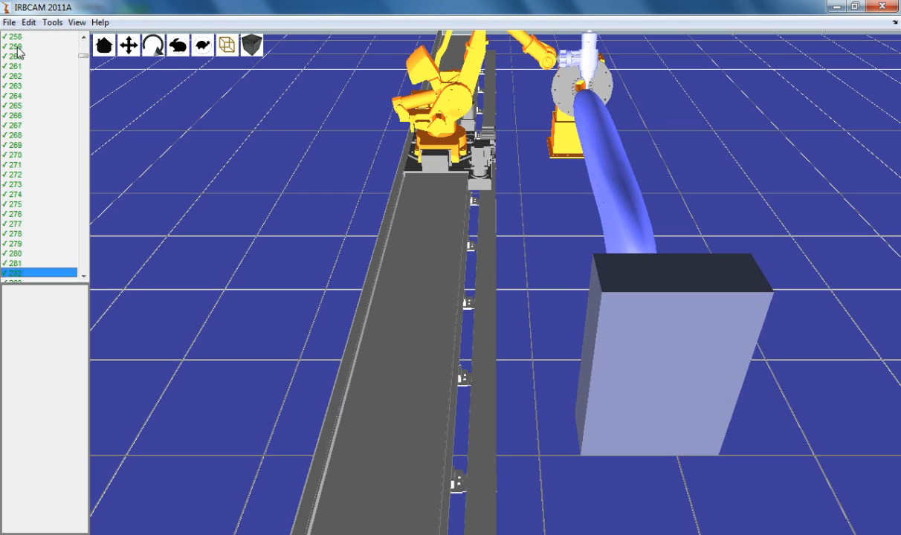
key("Down")
key("Down")
key("Down")
key("Down")
key("Down")
key("Down")
key("Down")
key("Down")
key("Down")
key("Down")
key("Down")
key("Down")
key("Down")
key("Down")
key("Down")
key("Down")
key("Down")
key("Down")
key("Down")
key("Down")
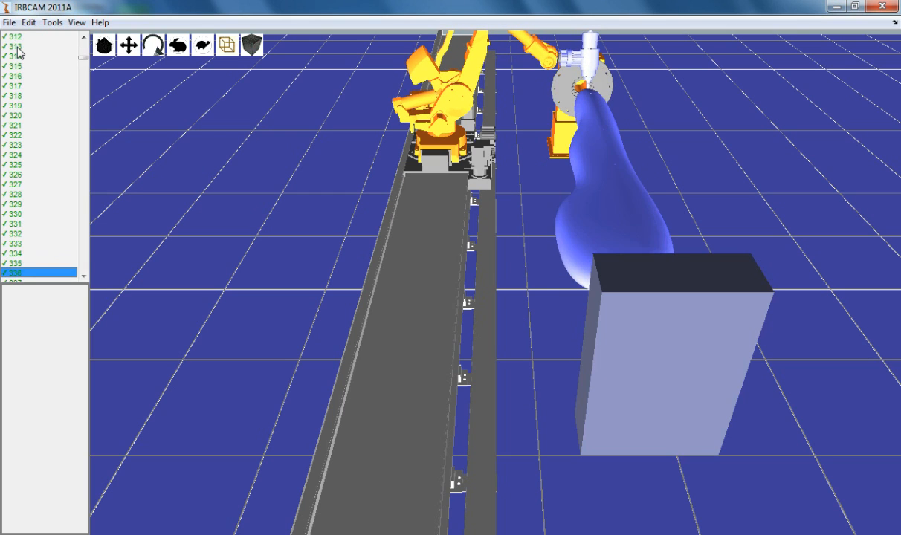
key("Down")
key("Down")
key("Down")
key("Down")
key("Down")
key("Down")
key("Down")
key("Down")
key("Down")
key("Down")
key("Down")
key("Down")
key("Down")
key("Down")
key("Down")
key("Down")
key("Down")
key("Down")
key("Down")
key("Down")
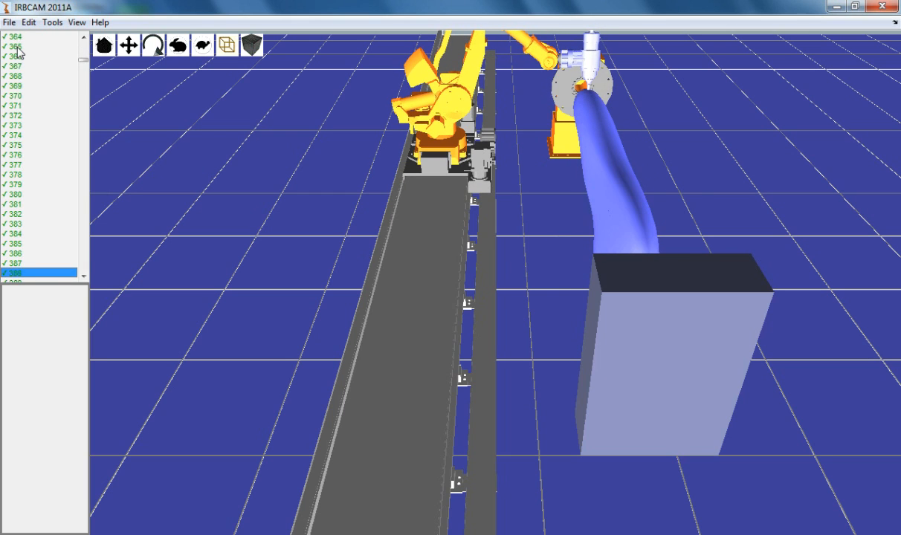
key("Down")
key("Down")
key("Down")
key("Down")
key("Down")
key("Down")
key("Down")
key("Down")
key("Down")
key("Down")
key("Down")
key("Down")
key("Down")
key("Down")
key("Down")
key("Down")
key("Down")
key("Down")
key("Down")
key("Down")
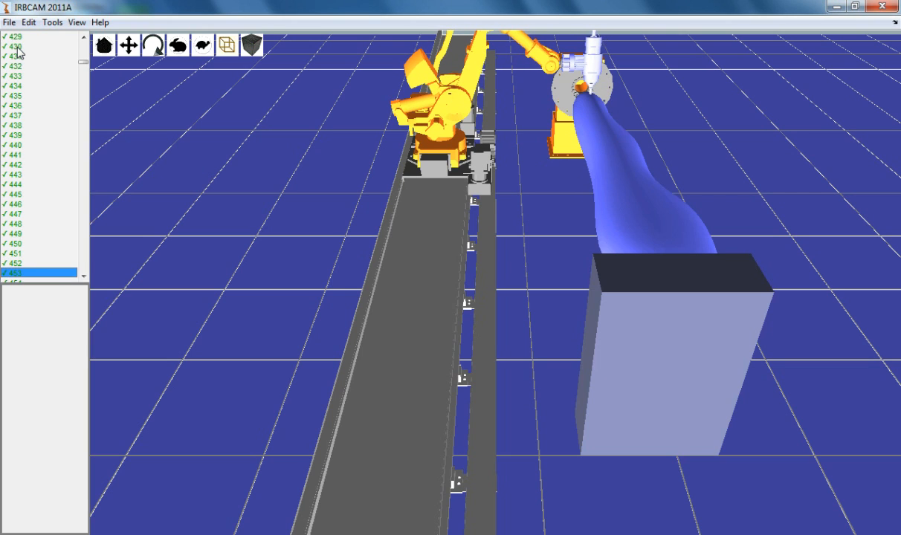
key("Down")
key("Down")
key("Down")
key("Down")
key("Down")
key("Down")
key("Down")
key("Down")
key("Down")
key("Down")
key("Down")
key("Down")
key("Down")
key("Down")
key("Down")
key("Down")
key("Down")
key("Down")
key("Down")
key("Down")
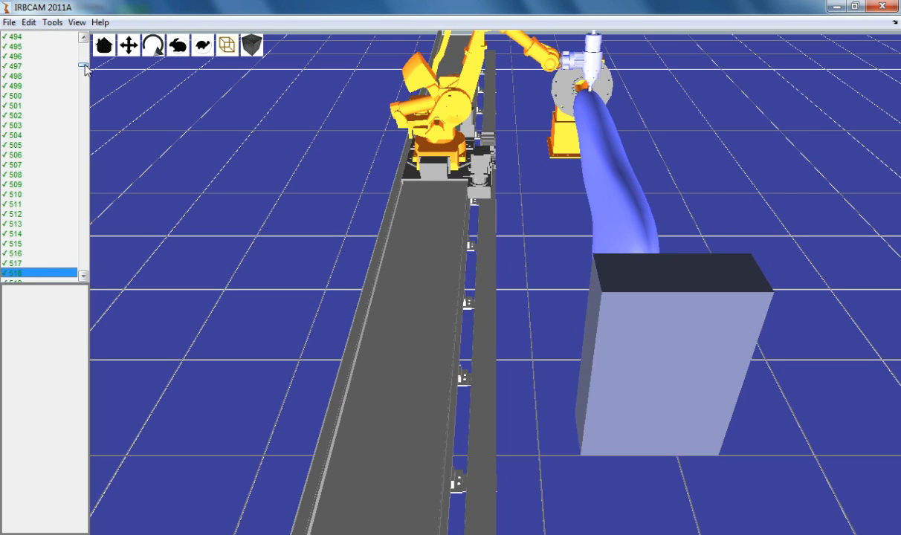
Step through the path points from point 4205 to about 4344 to examine the robot, rotary axis and track motion
left_click_drag(84, 65, 85, 206)
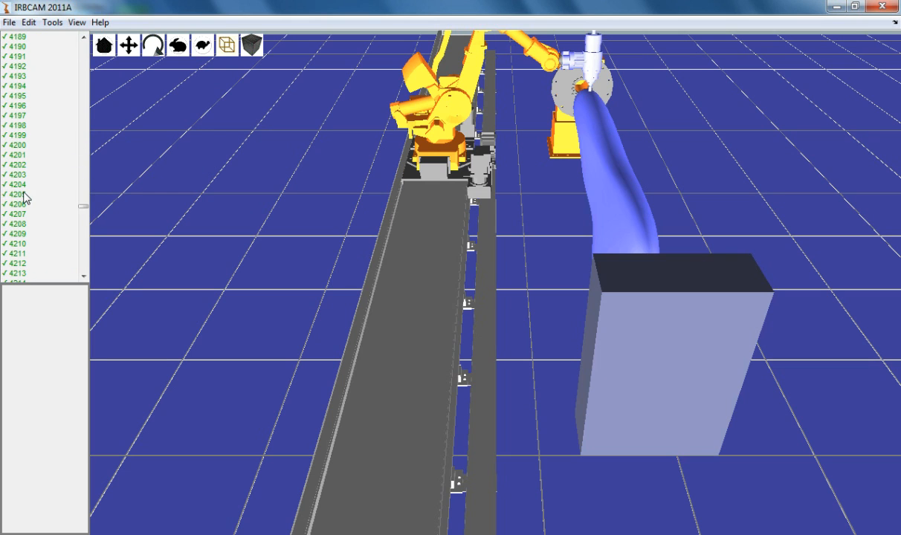
left_click(26, 195)
key("Down")
key("Down")
key("Down")
key("Down")
key("Down")
key("Down")
key("Down")
key("Down")
key("Down")
key("Down")
key("Down")
key("Down")
key("Down")
key("Down")
key("Down")
key("Down")
key("Down")
key("Down")
key("Down")
key("Down")
key("Down")
key("Down")
key("Down")
key("Down")
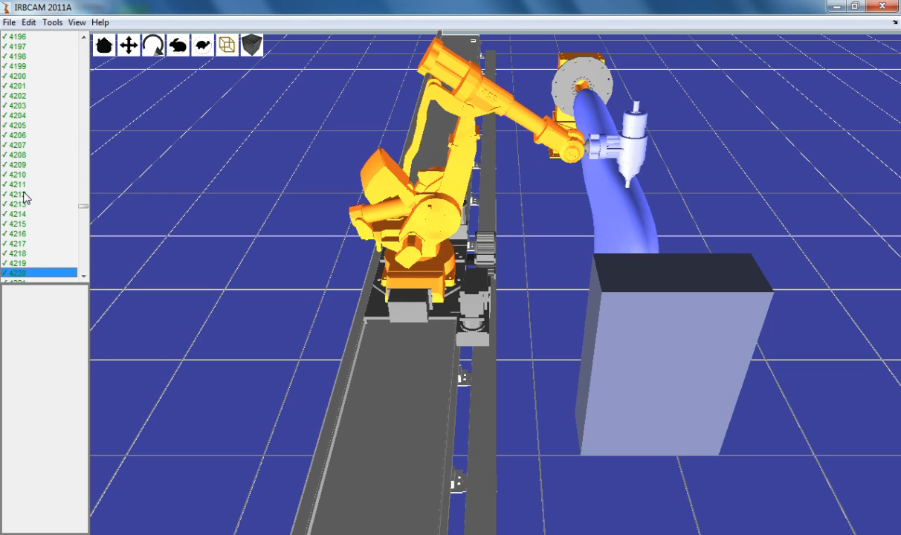
key("Down")
key("Down")
key("Down")
key("Down")
key("Down")
key("Down")
key("Down")
key("Down")
key("Down")
key("Down")
key("Down")
key("Down")
key("Down")
key("Down")
key("Down")
key("Down")
key("Down")
key("Down")
key("Down")
key("Down")
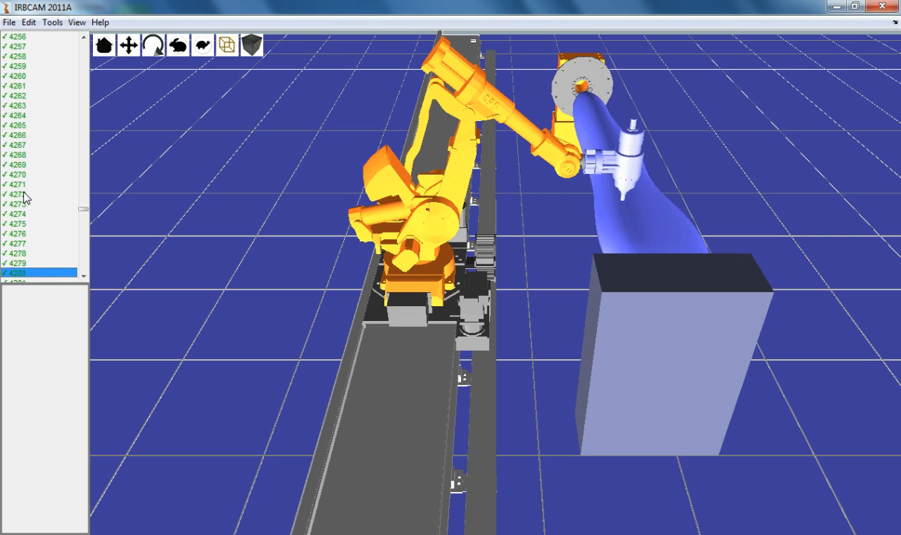
key("Down")
key("Down")
key("Down")
key("Down")
key("Down")
key("Down")
key("Down")
key("Down")
key("Down")
key("Down")
key("Down")
key("Down")
key("Down")
key("Down")
key("Down")
key("Down")
key("Down")
key("Down")
key("Down")
key("Down")
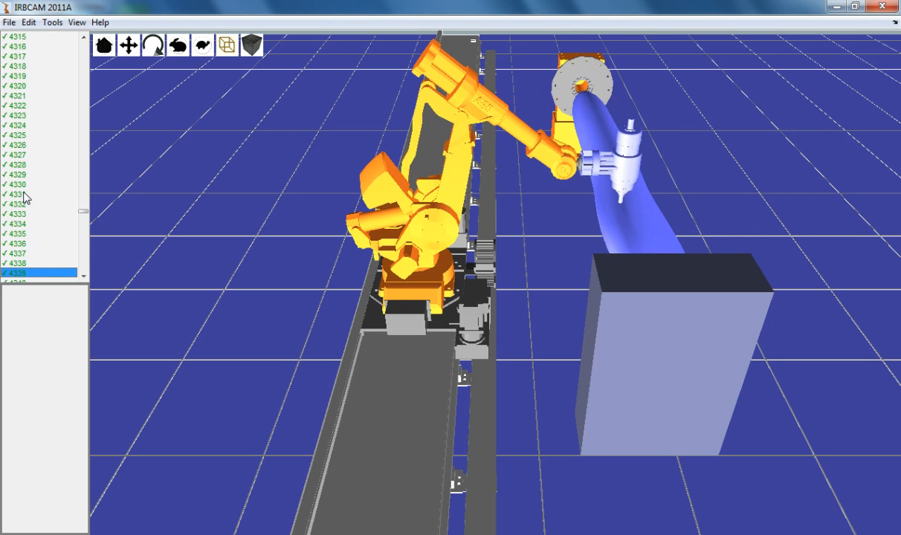
Display the rotary axis angle plot and step through the path points from 4330 to follow the rotary axis angle
left_click(77, 22)
mouse_move(101, 23)
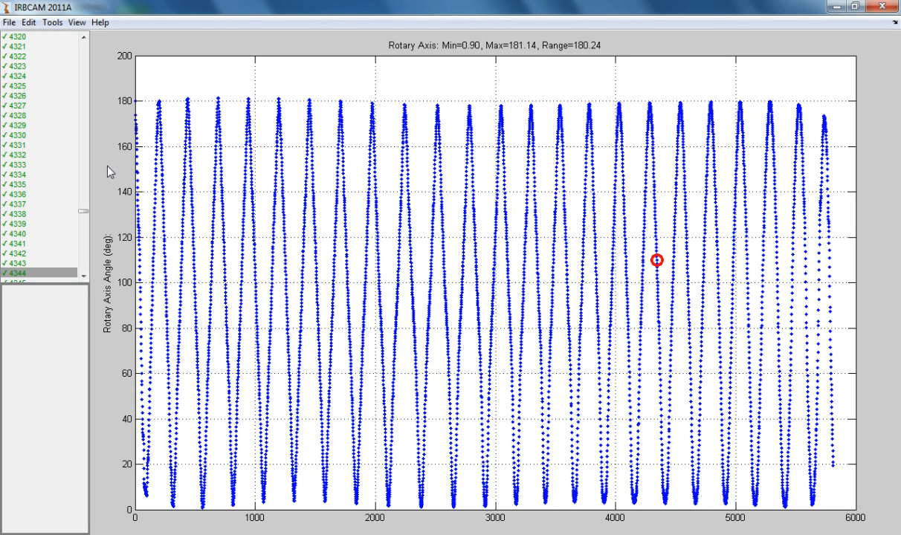
left_click(11, 136)
key("Down")
key("Down")
key("Down")
key("Down")
key("Down")
key("Down")
key("Down")
key("Down")
key("Down")
key("Down")
key("Down")
key("Down")
key("Down")
key("Down")
key("Down")
key("Down")
key("Down")
key("Down")
key("Down")
key("Down")
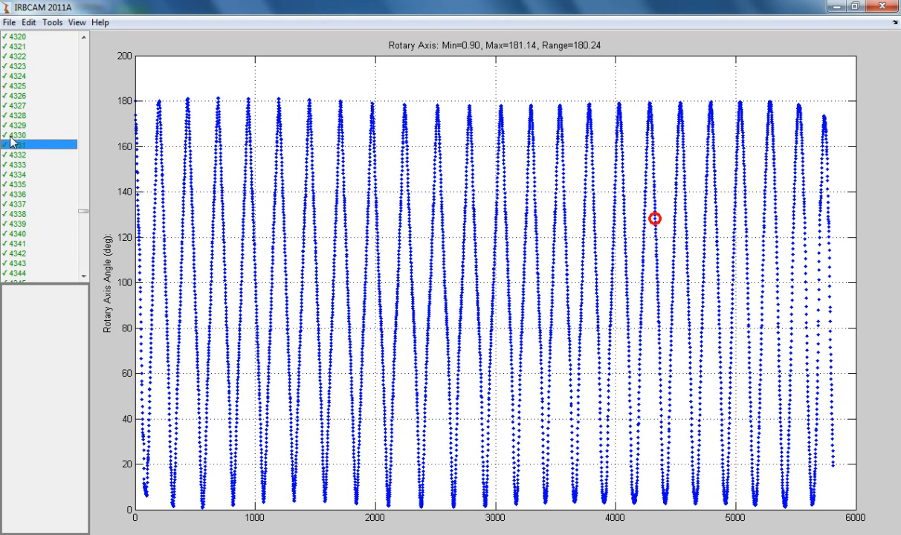
key("Down")
key("Down")
key("Down")
key("Down")
key("Down")
key("Down")
key("Down")
key("Down")
key("Down")
key("Down")
key("Down")
key("Down")
key("Down")
key("Down")
key("Down")
key("Down")
key("Down")
key("Down")
key("Down")
key("Down")
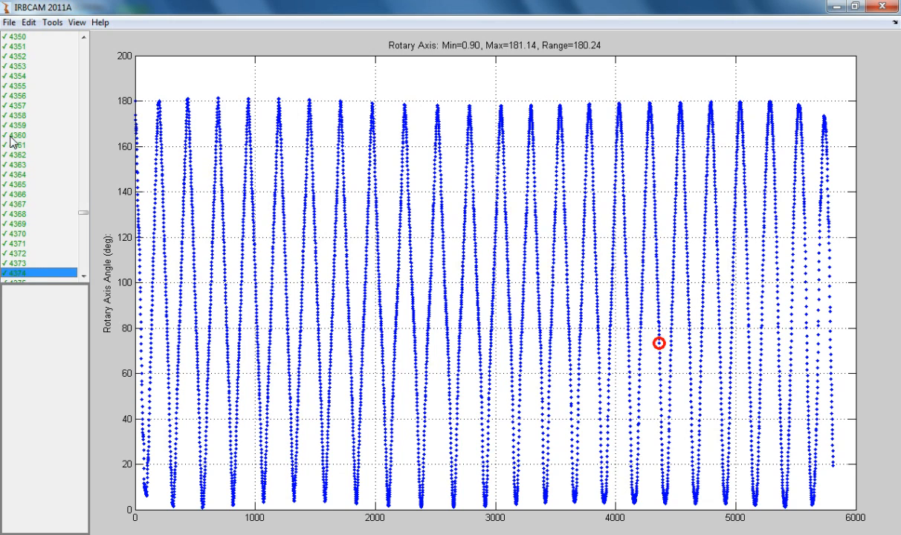
Examine the linear track position plot at point 4364, and show the combined 3D, XYZ, XY and XZ view
left_click(77, 23)
left_click(130, 151)
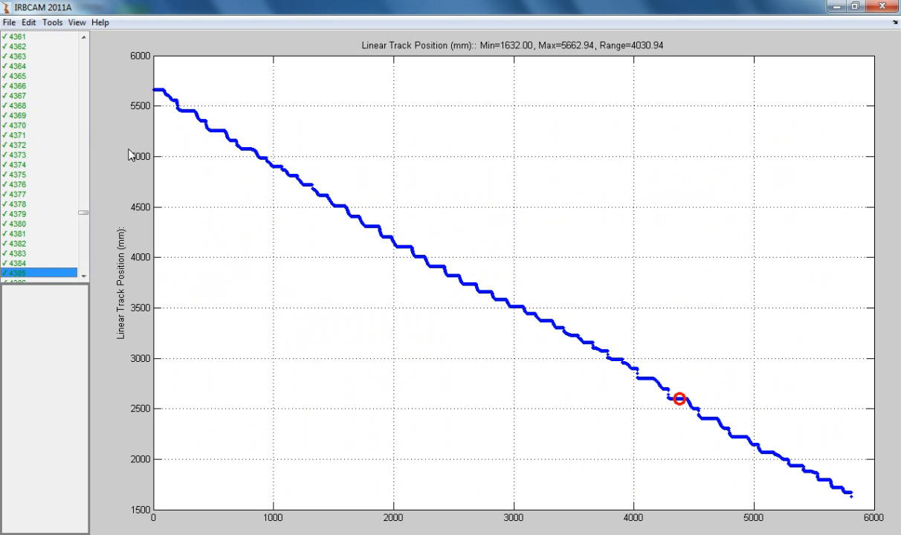
left_click(34, 66)
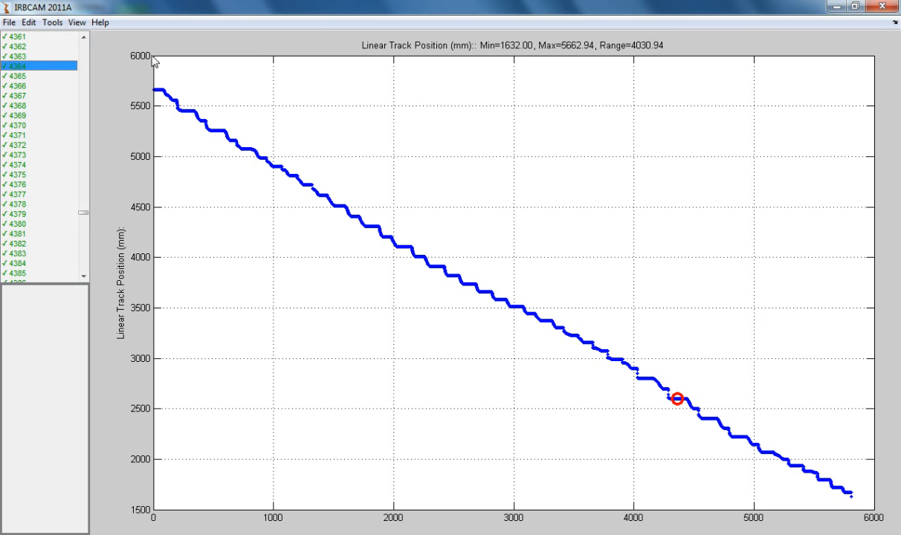
left_click(80, 26)
left_click(106, 55)
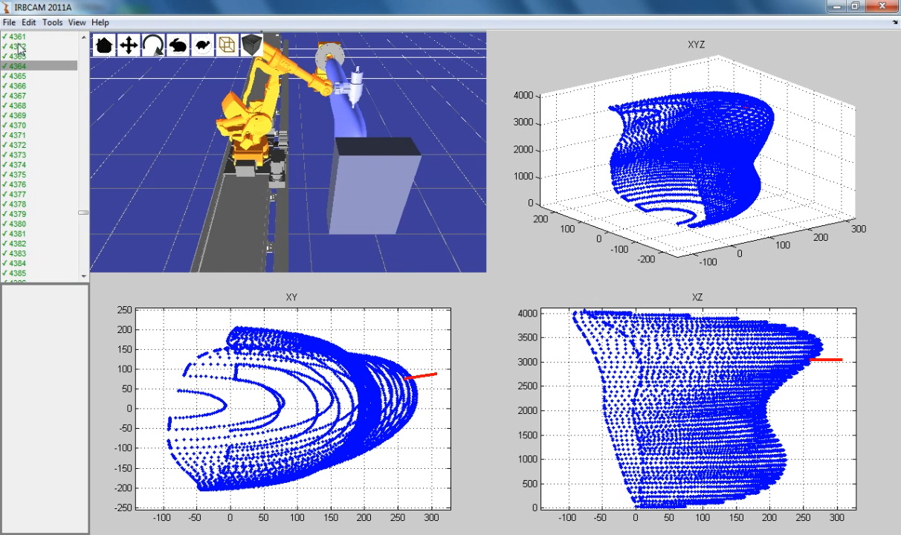
Review the RAPID options, including the rotary table and linear track axis numbers, and accept them
left_click(9, 23)
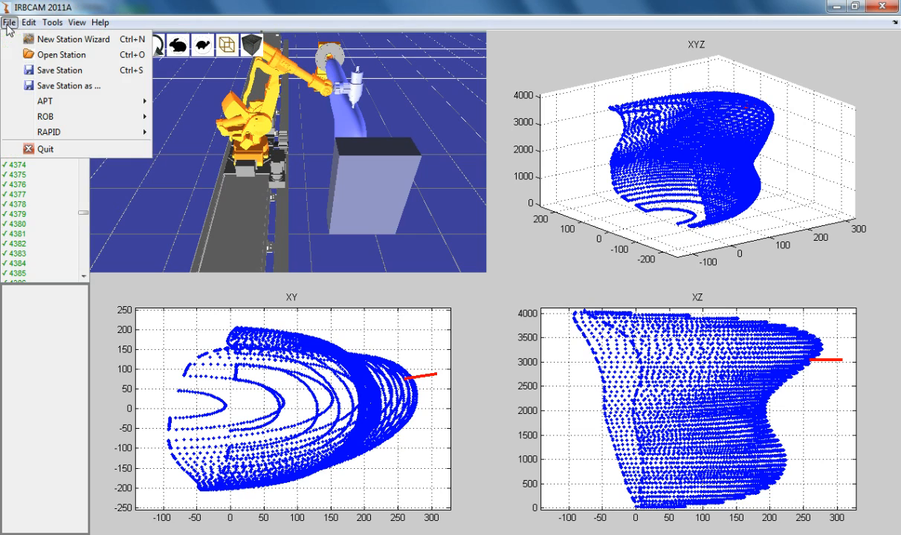
mouse_move(114, 132)
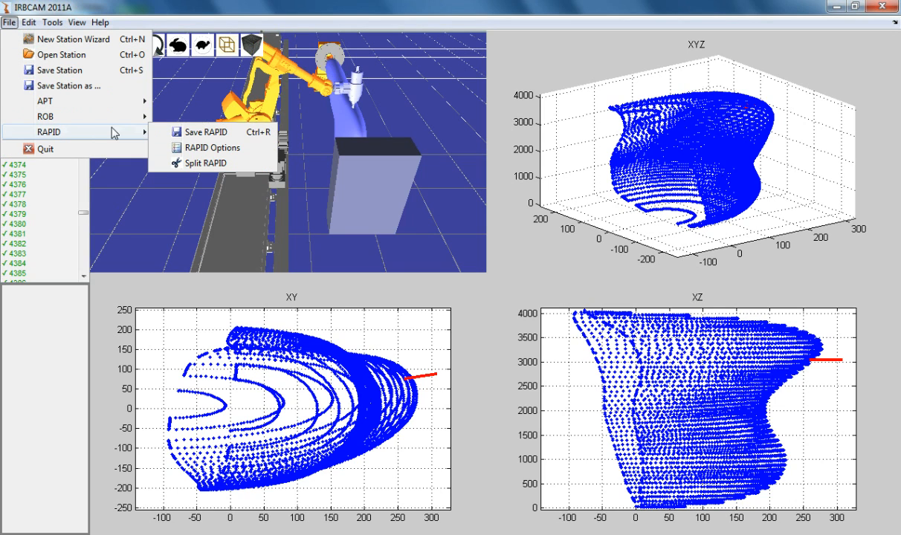
left_click(199, 147)
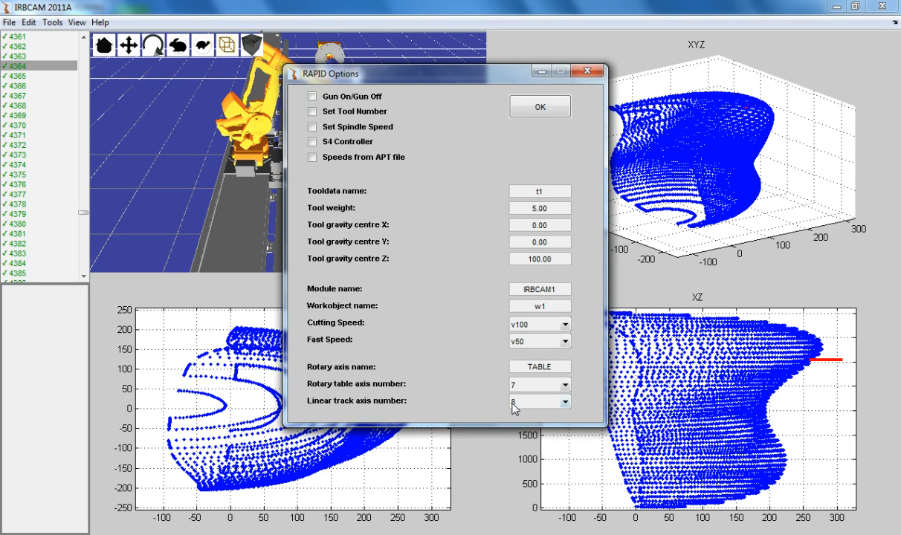
left_click(541, 108)
Save the RAPID program as test1b in the rapid folder, replacing the existing file
left_click(9, 22)
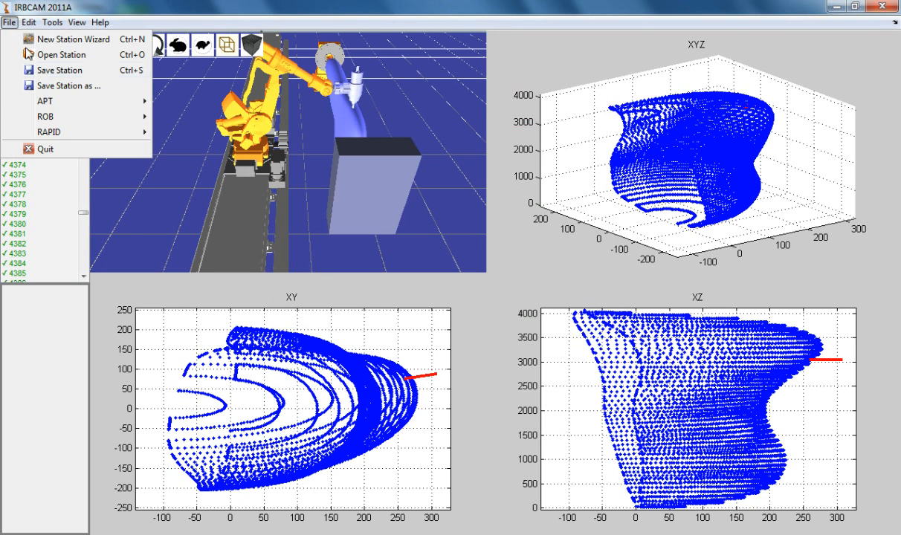
mouse_move(109, 136)
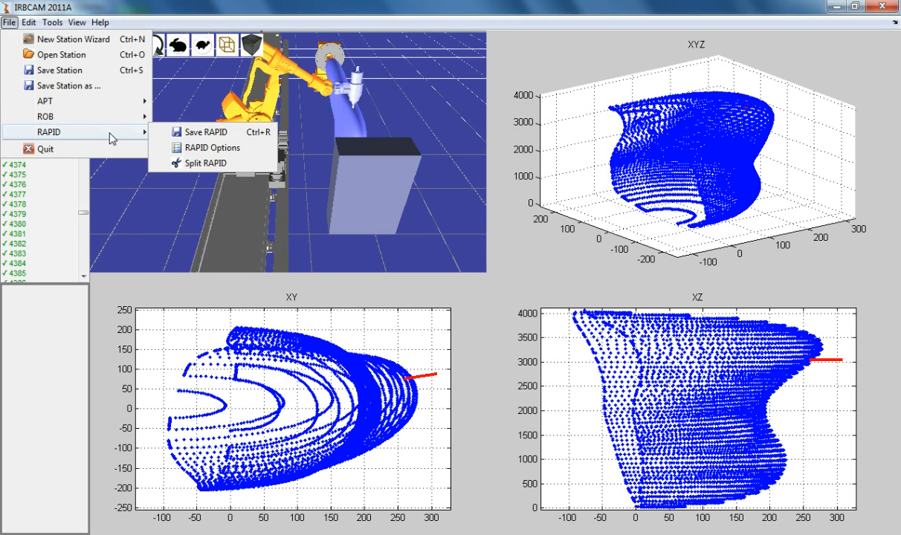
left_click(203, 134)
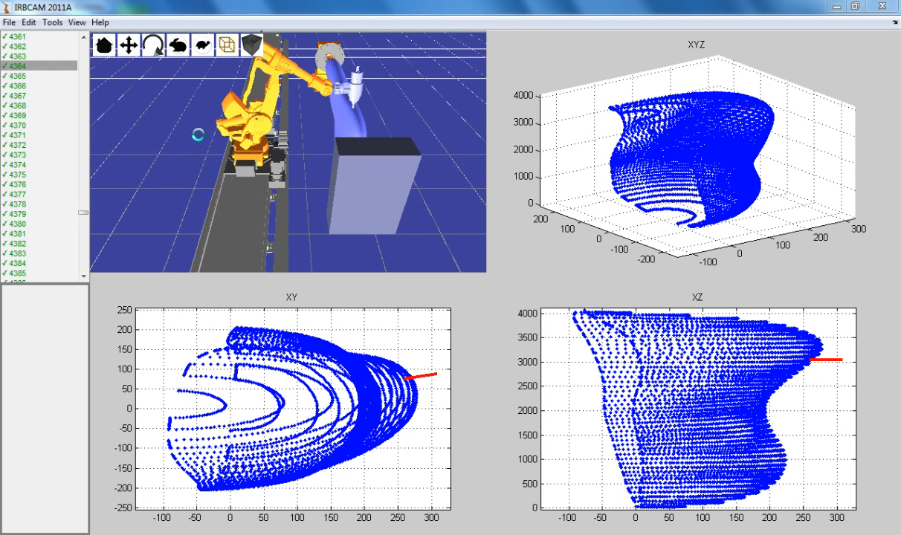
double_click(114, 108)
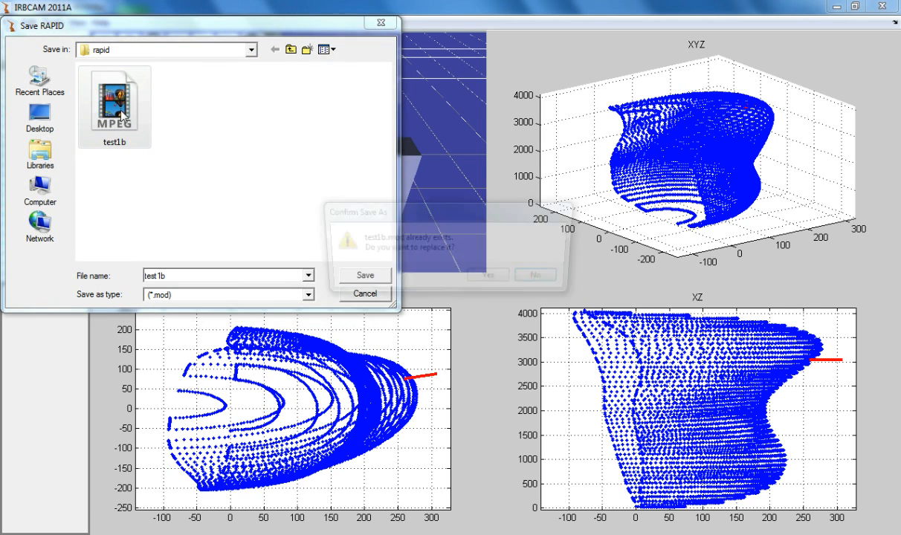
left_click(510, 278)
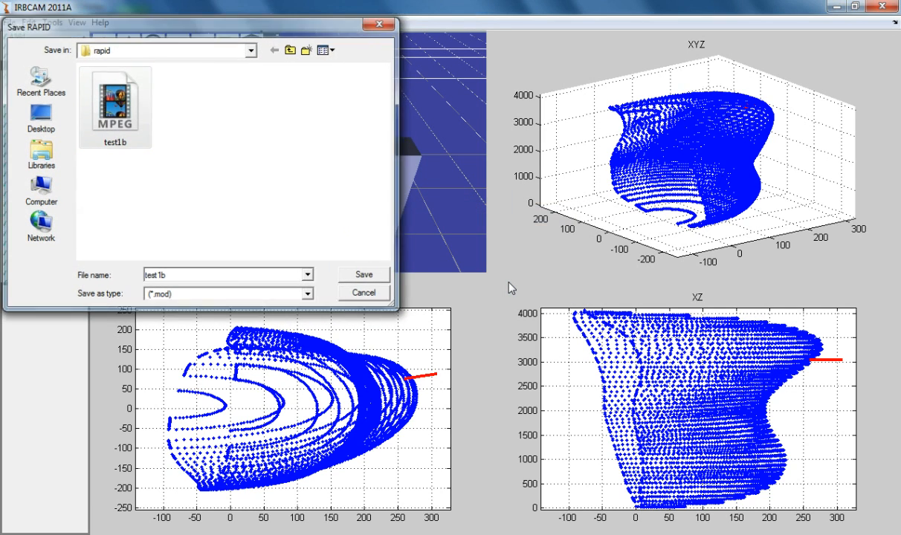